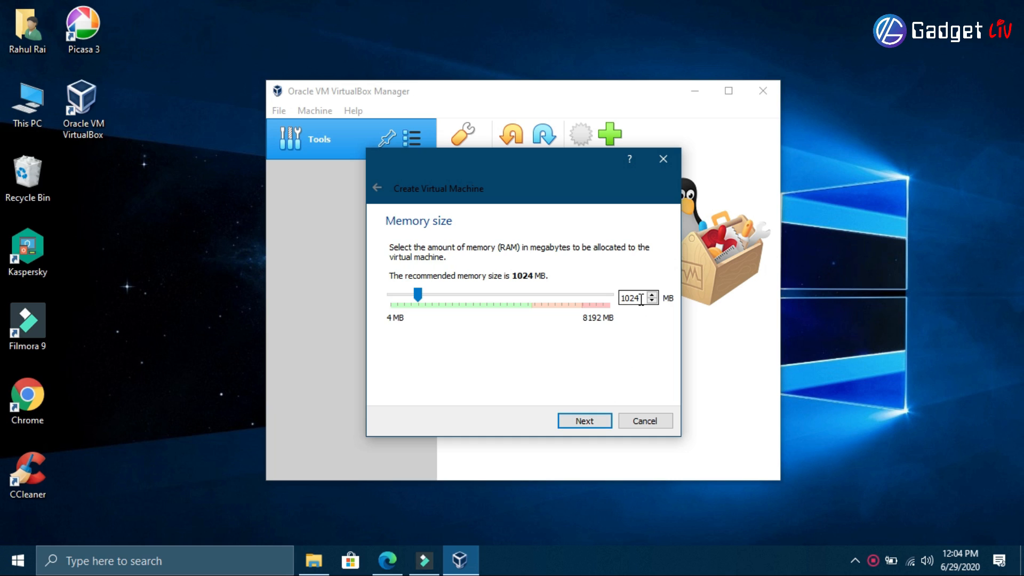
Step: Allocate 2048 MB of memory to the new virtual machine
double_click(642, 297)
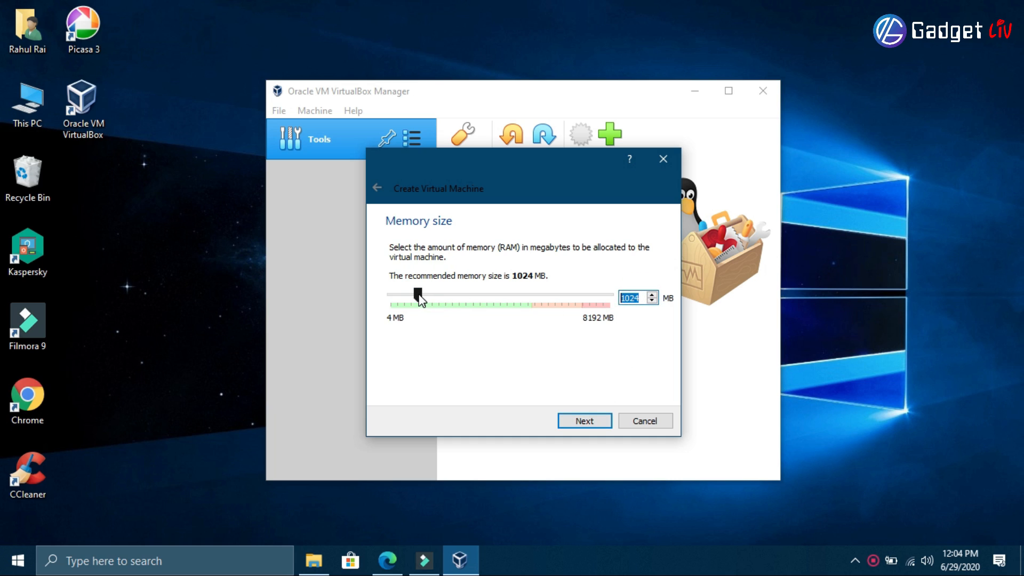
drag(419, 295, 450, 300)
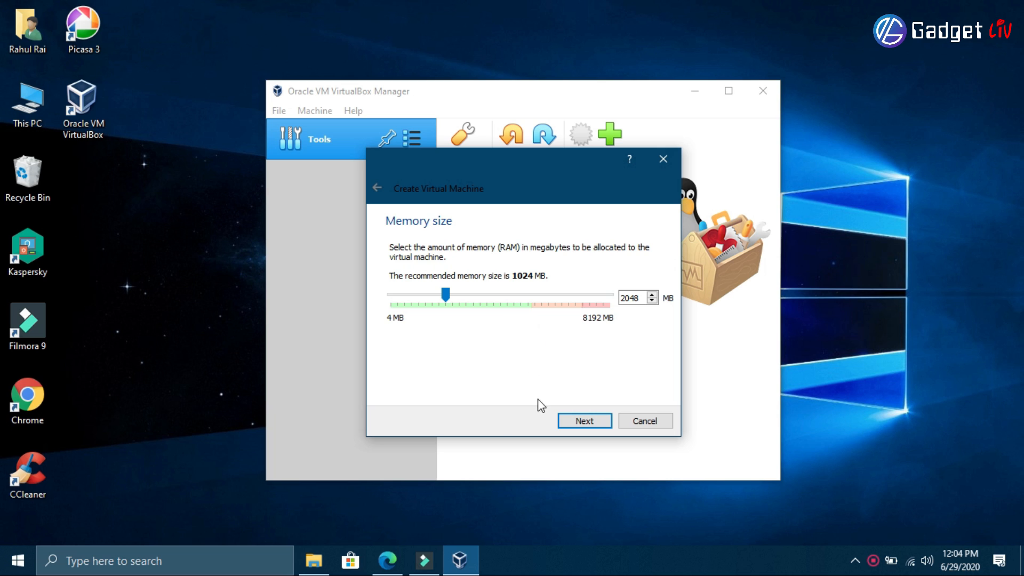
click(584, 421)
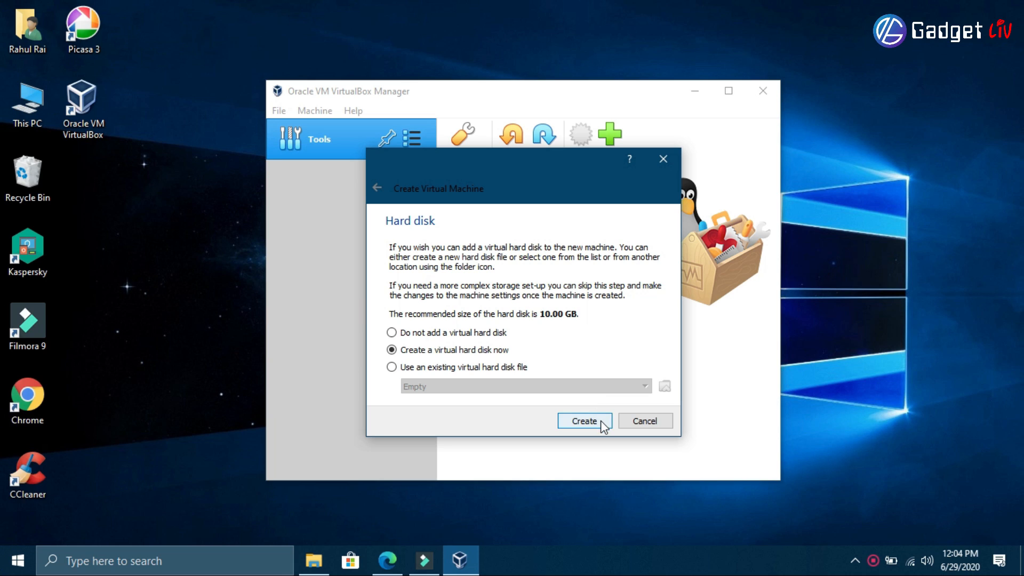
Step: Create a new virtual hard disk for the machine as a dynamically allocated VDI (VirtualBox Disk Image)
click(594, 424)
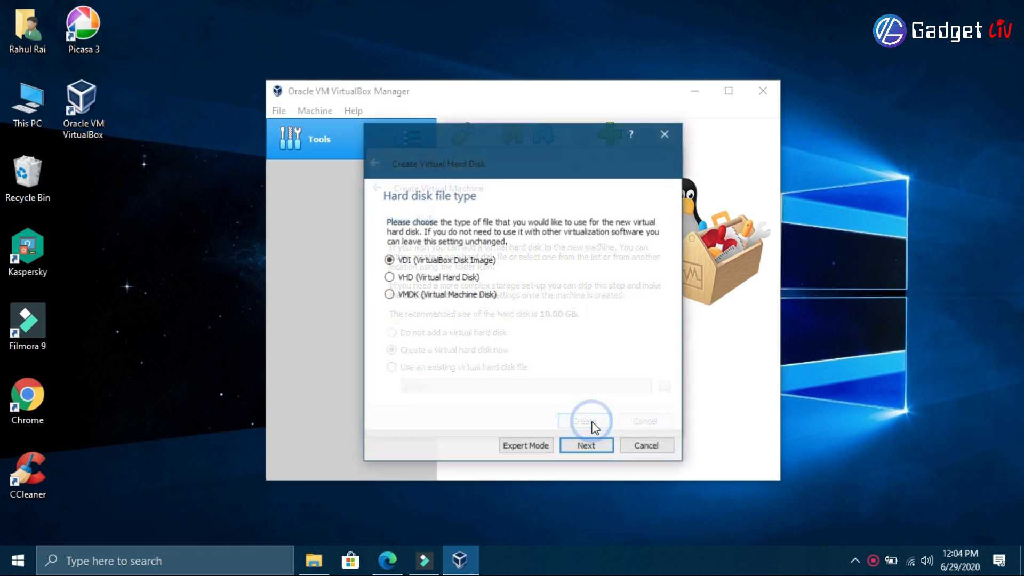
click(583, 448)
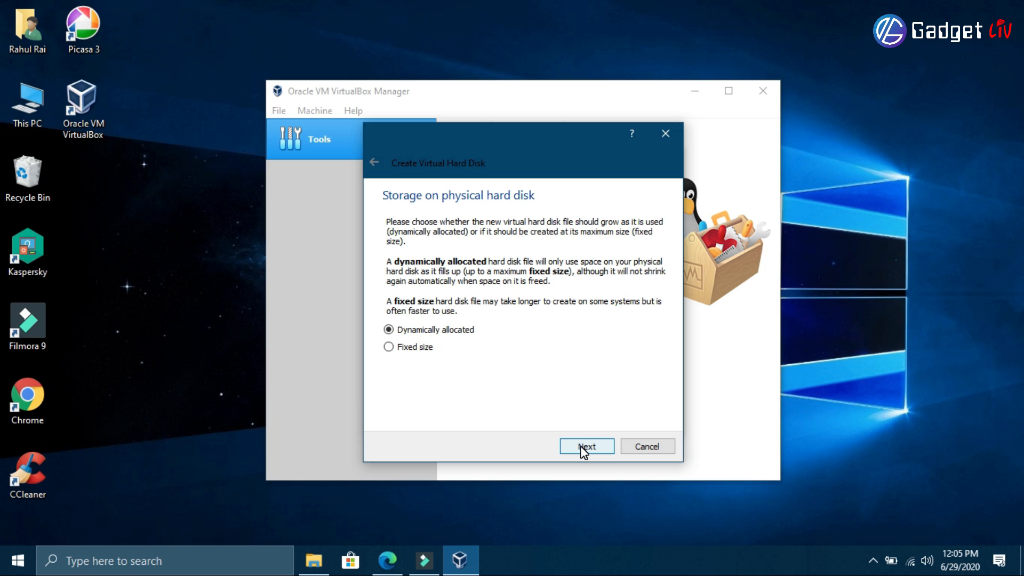
click(584, 450)
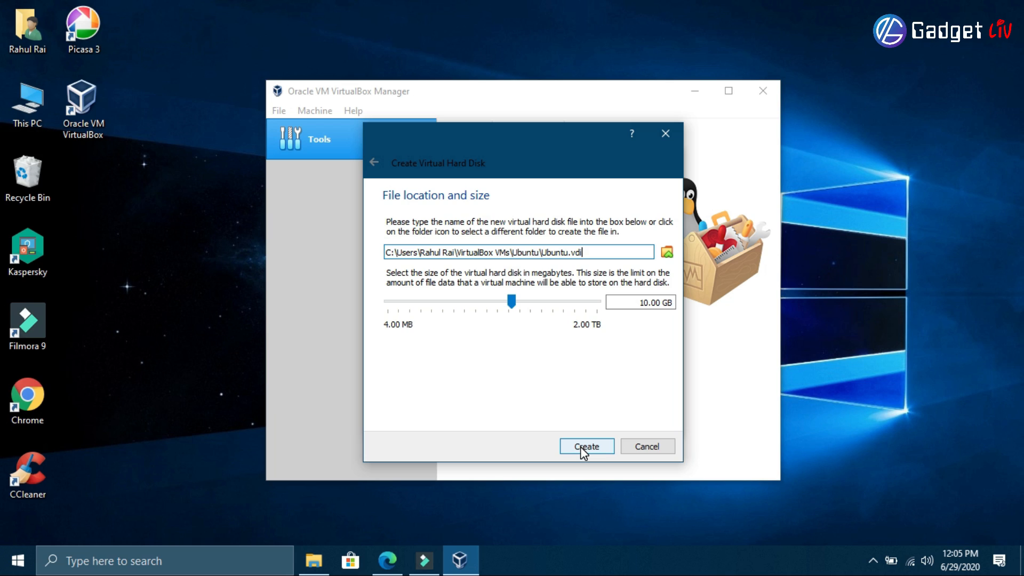
Step: Set the virtual hard disk size to 20.00 GB and create the disk
click(647, 302)
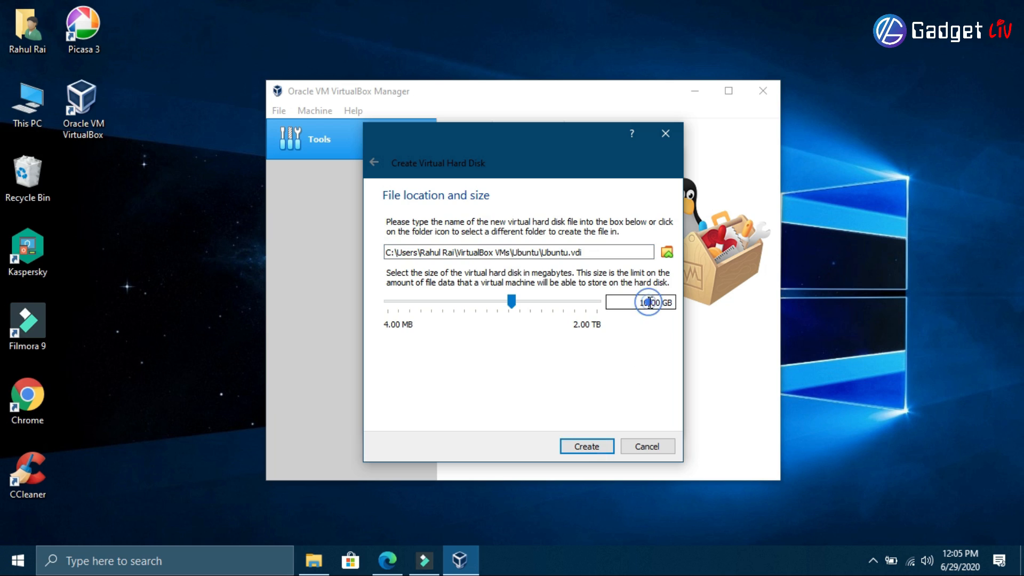
key(BackSpace)
key(BackSpace)
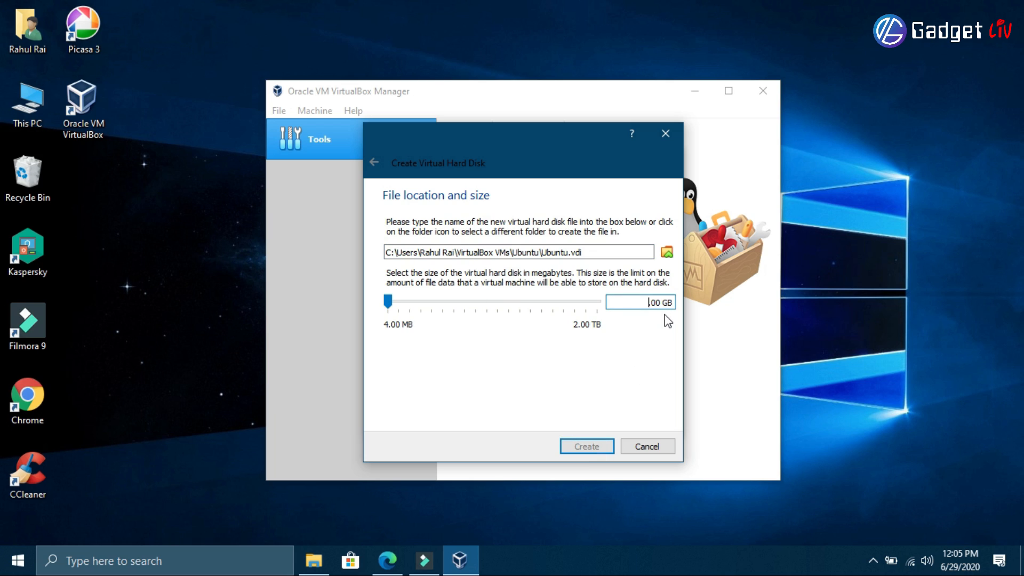
text(20.)
click(622, 355)
click(586, 450)
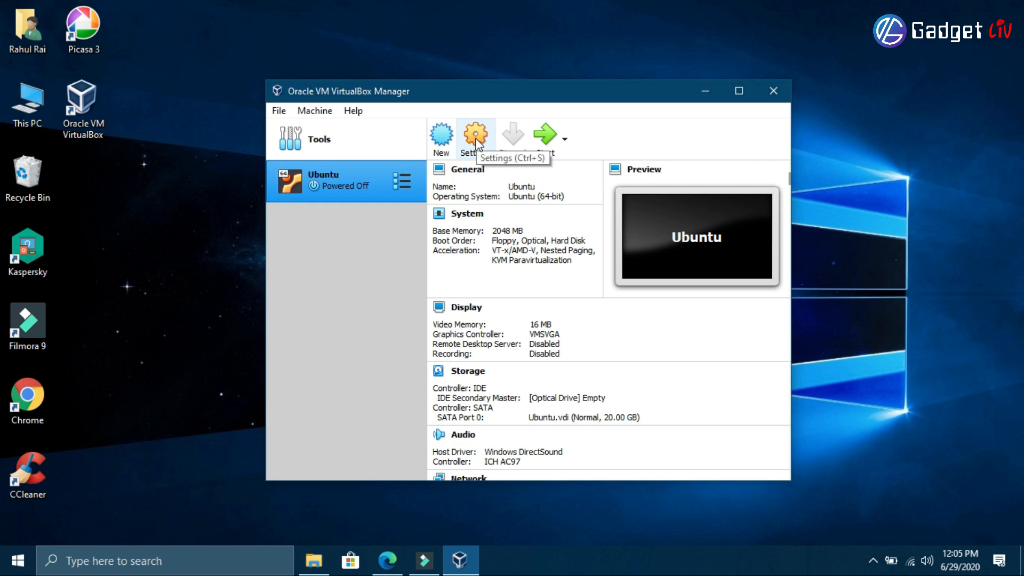
Step: Insert the ubuntu-20.04-desktop-amd64 disk file from Downloads into the Ubuntu machine's empty IDE optical drive and save the settings
click(476, 138)
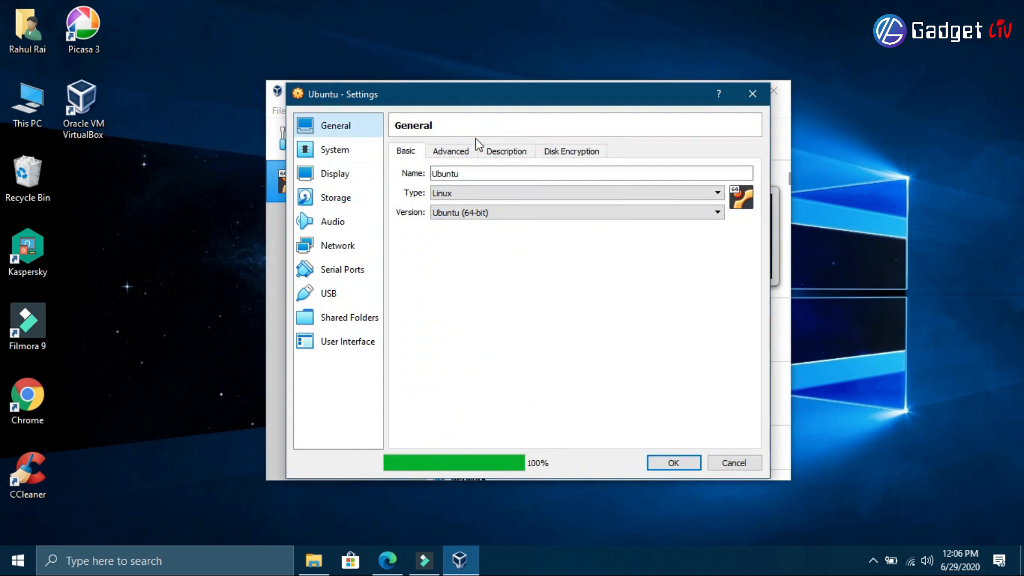
click(358, 201)
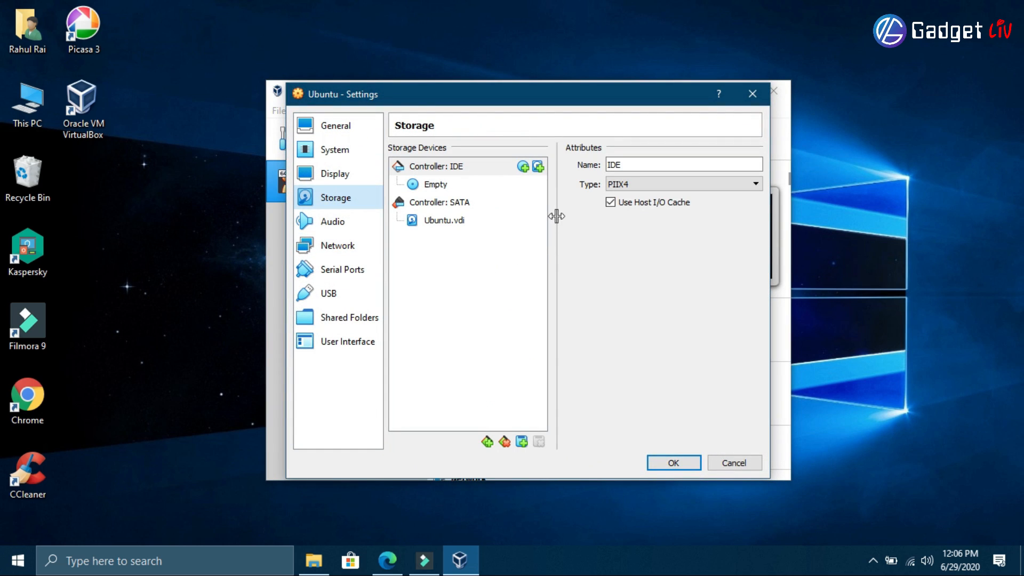
click(439, 184)
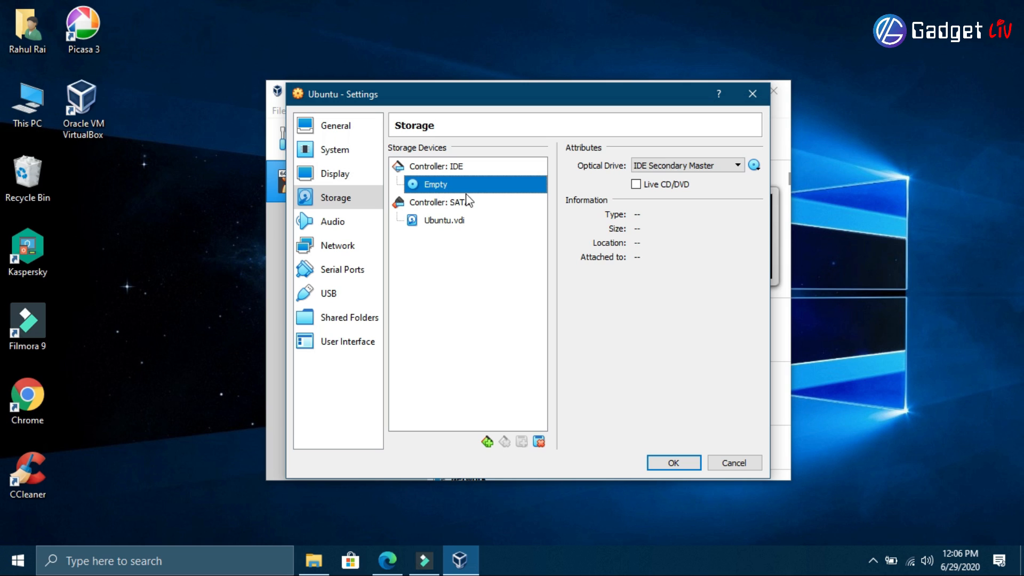
click(754, 167)
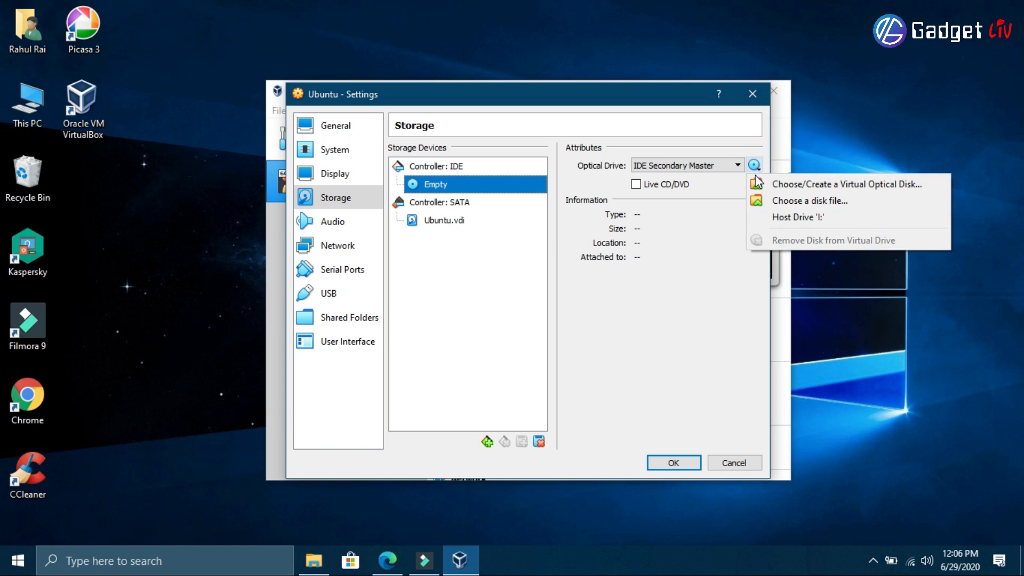
click(822, 201)
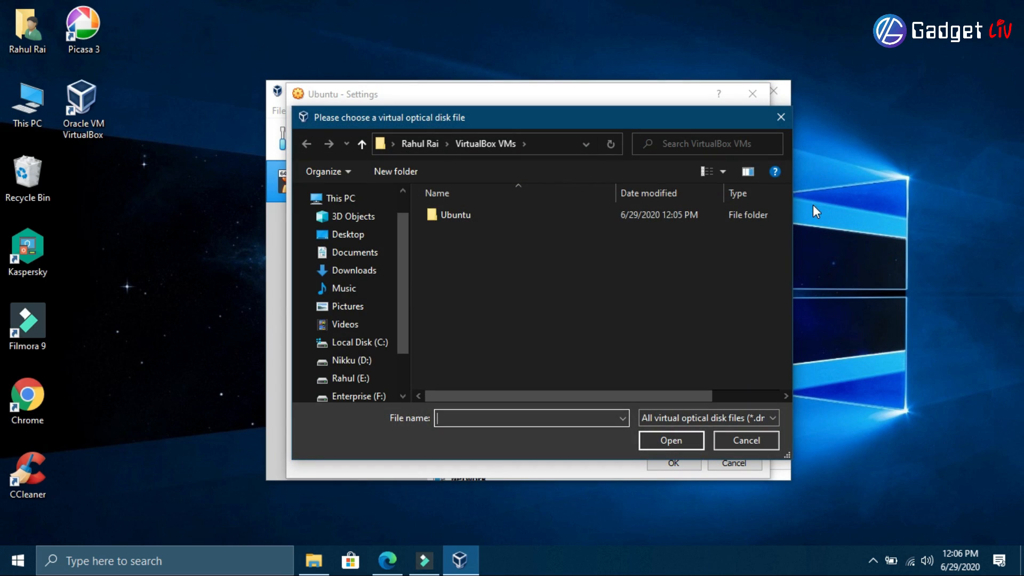
click(363, 270)
click(521, 260)
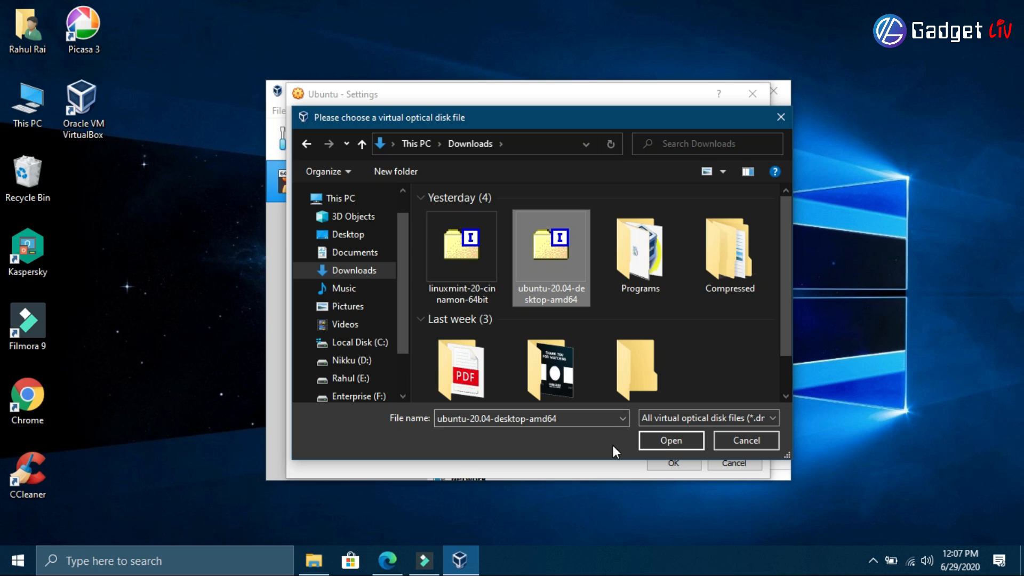
click(678, 442)
click(674, 463)
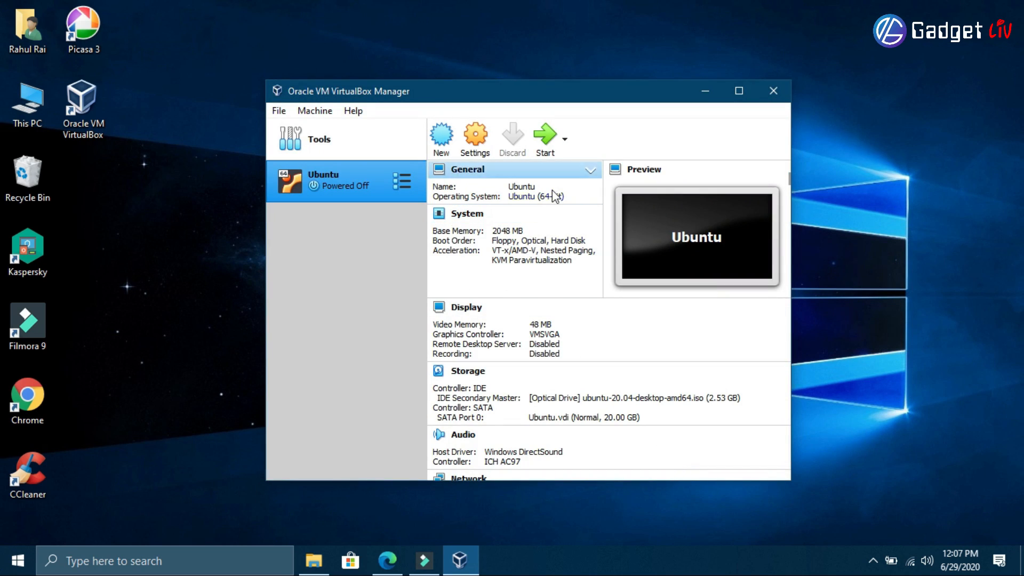
Step: Start the Ubuntu virtual machine with ubuntu-20.04-desktop-amd64.iso as the start-up disk
click(551, 138)
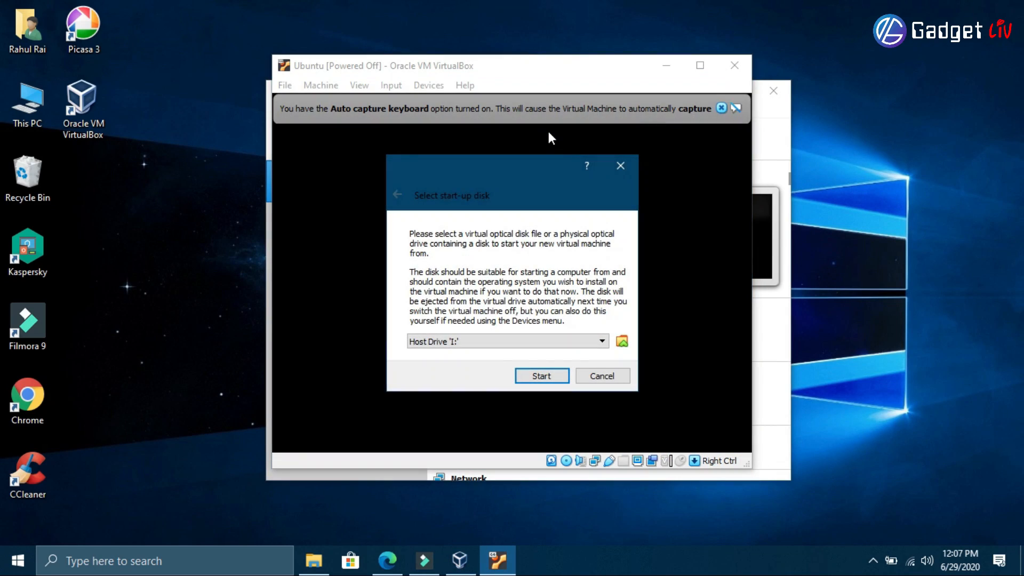
click(535, 340)
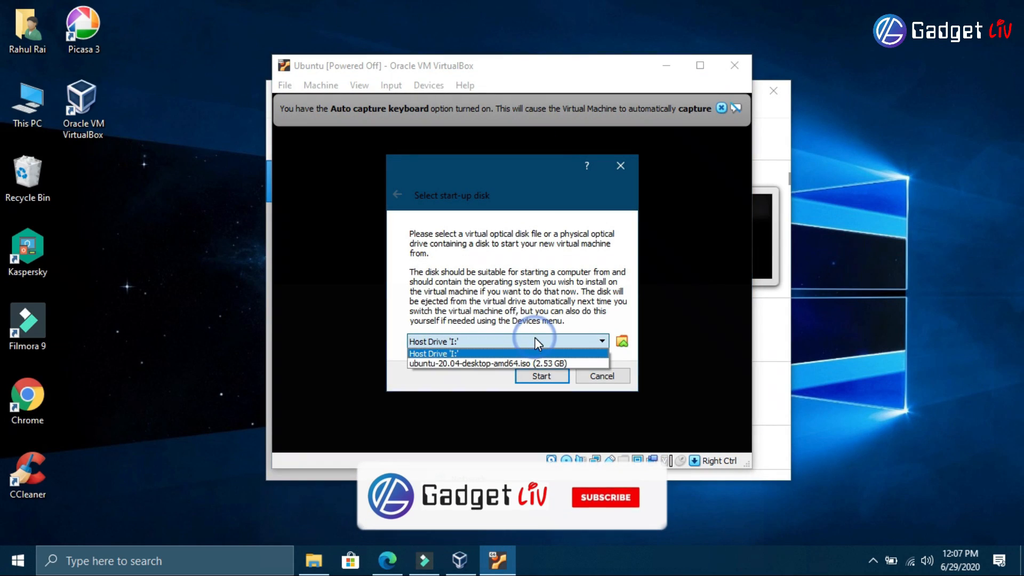
click(520, 362)
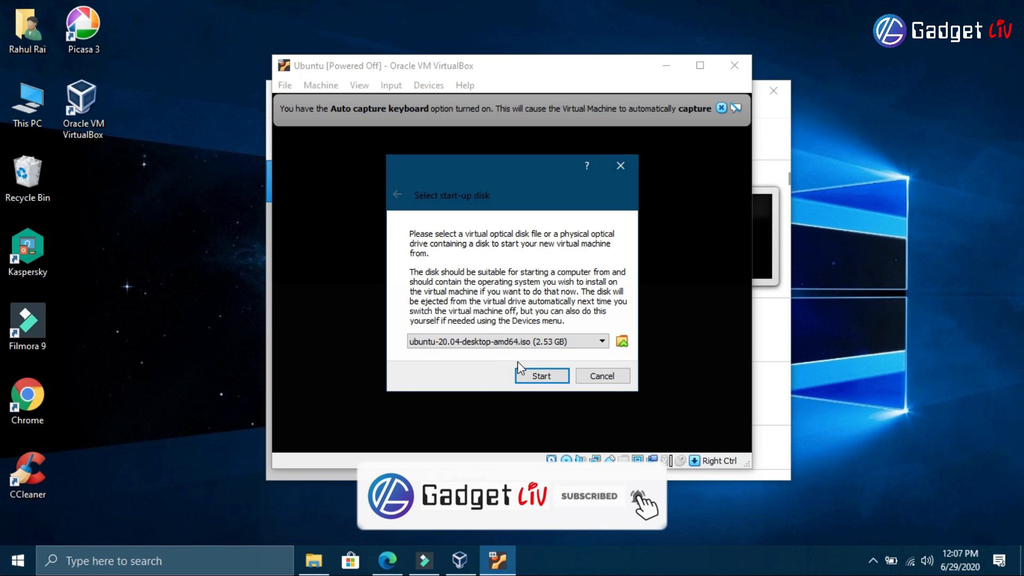
click(541, 376)
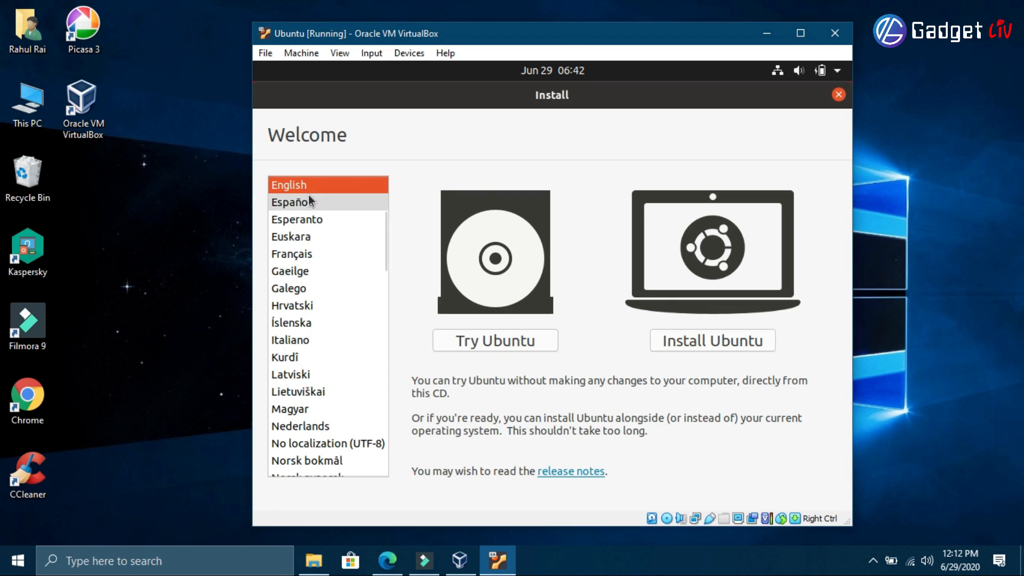
Step: Look through the installer languages, keep English, and begin installing Ubuntu
scroll(324, 309, down, 5)
scroll(326, 305, up, 8)
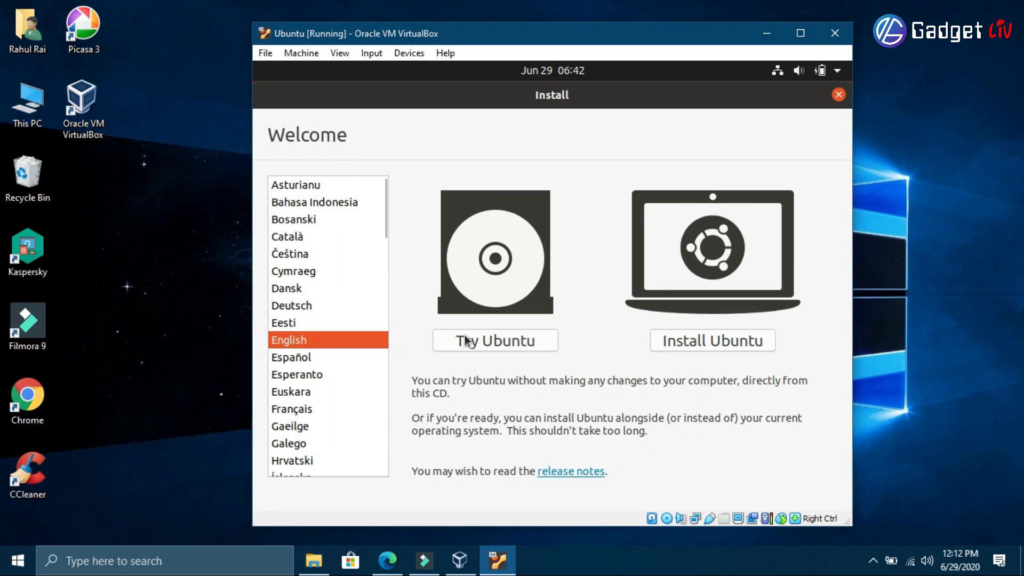
click(711, 337)
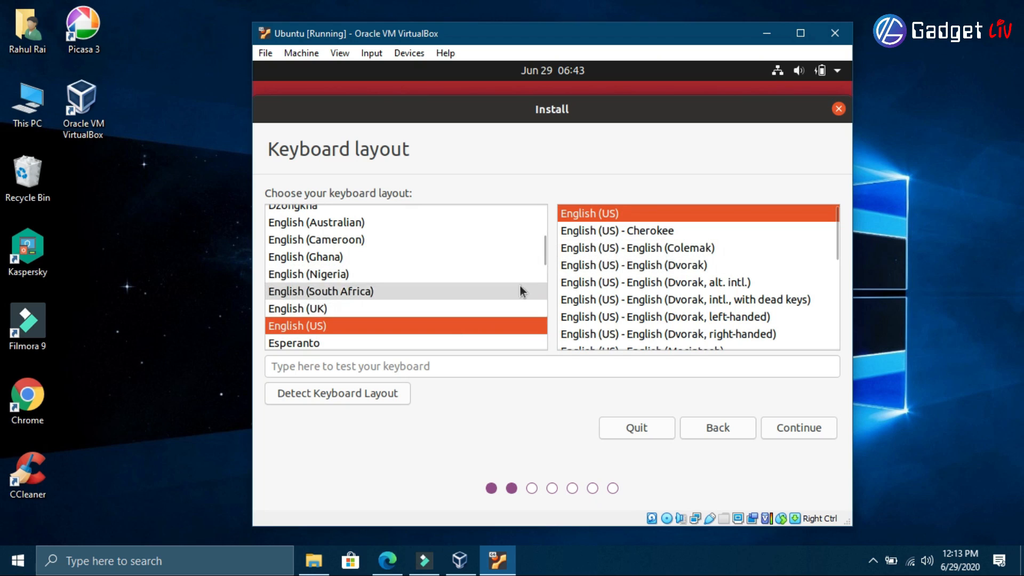
Step: Accept the English (US) keyboard layout and choose a normal installation with update downloads and third-party software
mouse_move(544, 247)
mouse_down()
mouse_move(549, 258)
mouse_move(554, 250)
mouse_up()
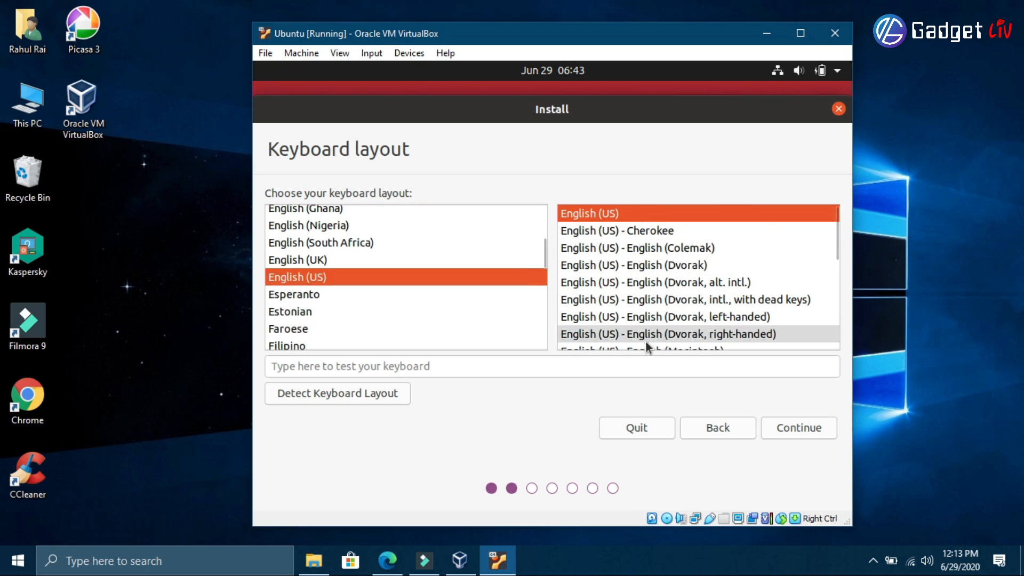
click(800, 428)
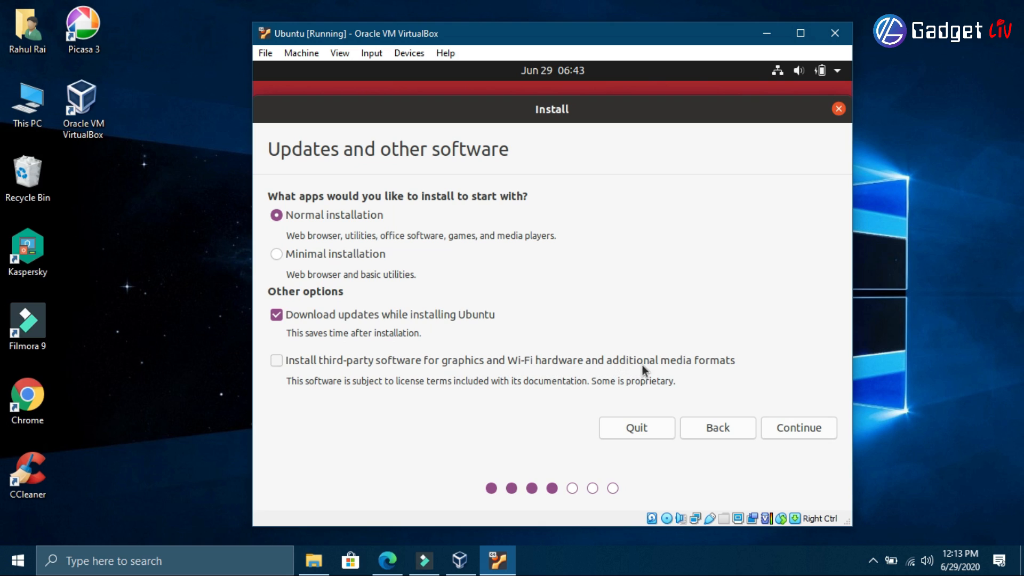
click(277, 363)
click(800, 428)
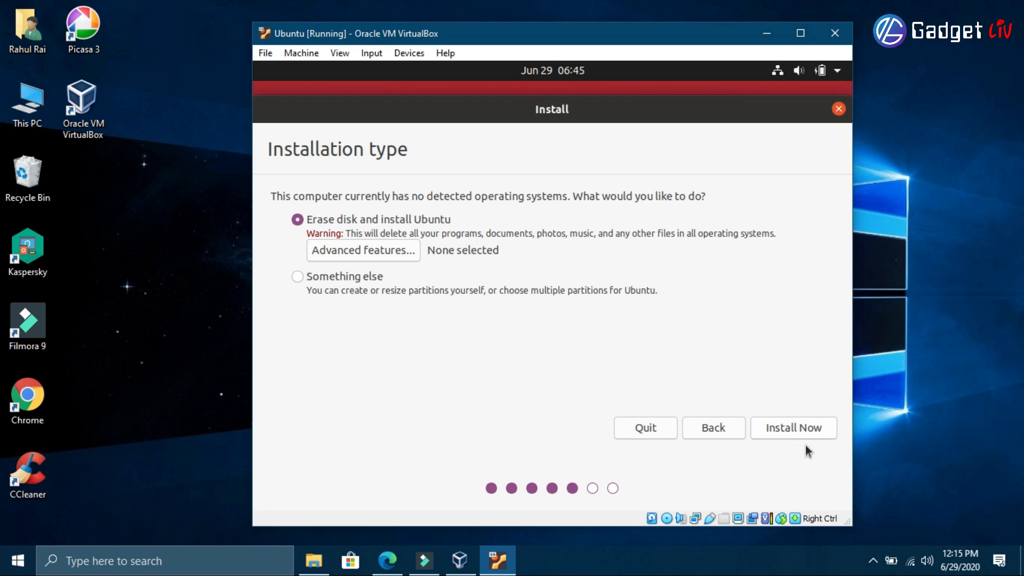
Step: Install Ubuntu by erasing the virtual disk, accept the partition changes, and set the location to Kolkata
click(783, 429)
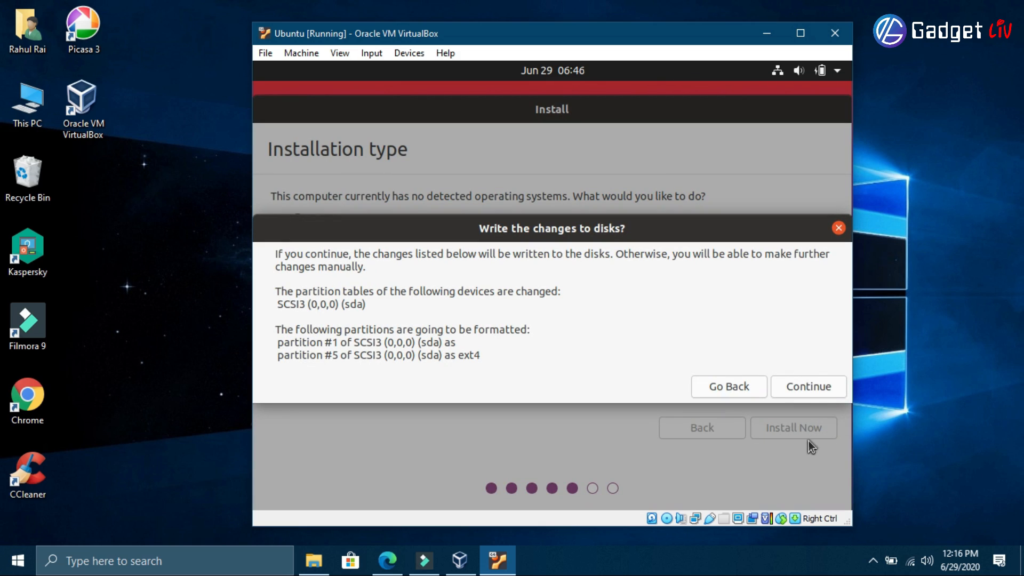
click(804, 388)
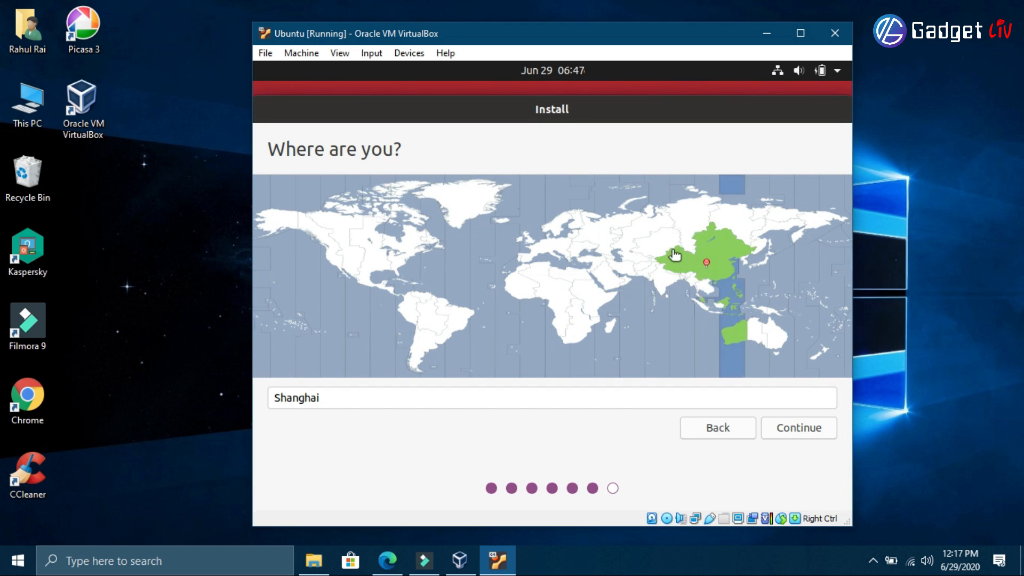
click(661, 283)
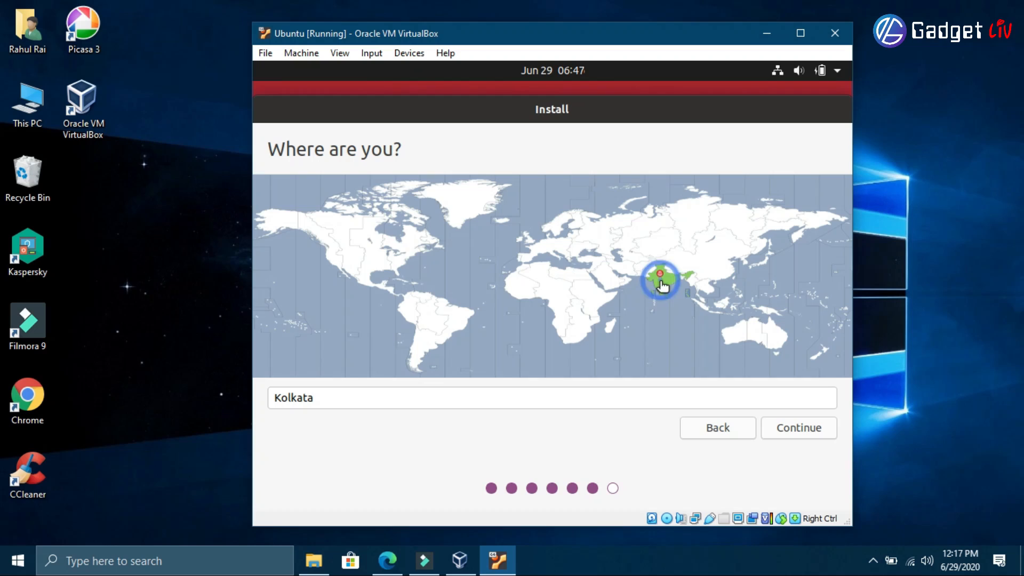
click(793, 433)
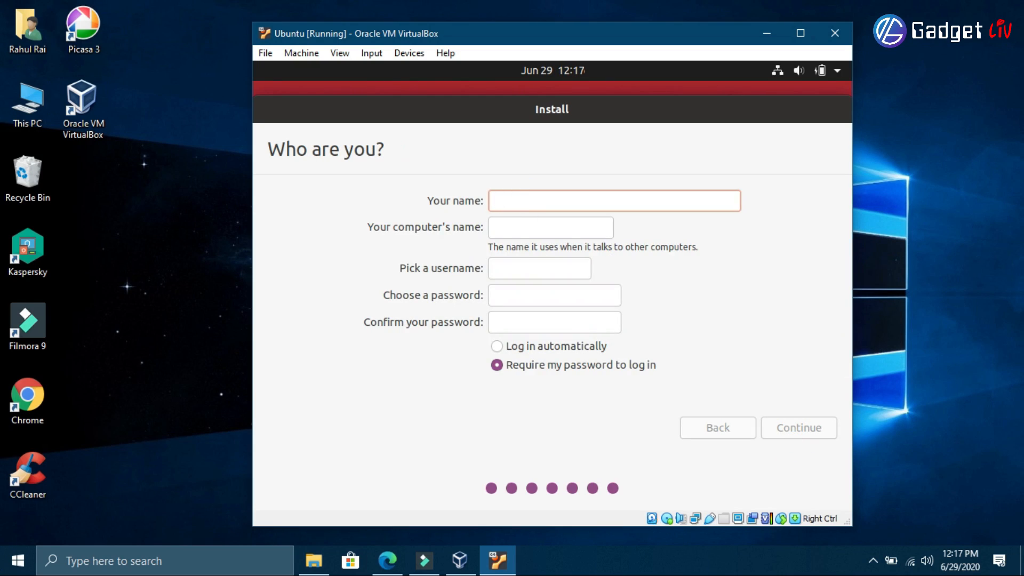
Step: Enter the account owner's full name and set the computer's name to GadgetLiv
text(Rahul Rai)
click(585, 228)
key(BackSpace)
key(BackSpace)
key(BackSpace)
key(BackSpace)
key(BackSpace)
key(BackSpace)
key(BackSpace)
key(BackSpace)
key(BackSpace)
key(BackSpace)
key(BackSpace)
key(BackSpace)
key(BackSpace)
key(BackSpace)
key(BackSpace)
key(BackSpace)
text(Gadget Liv)
key(Left)
key(Left)
key(Left)
key(BackSpace)
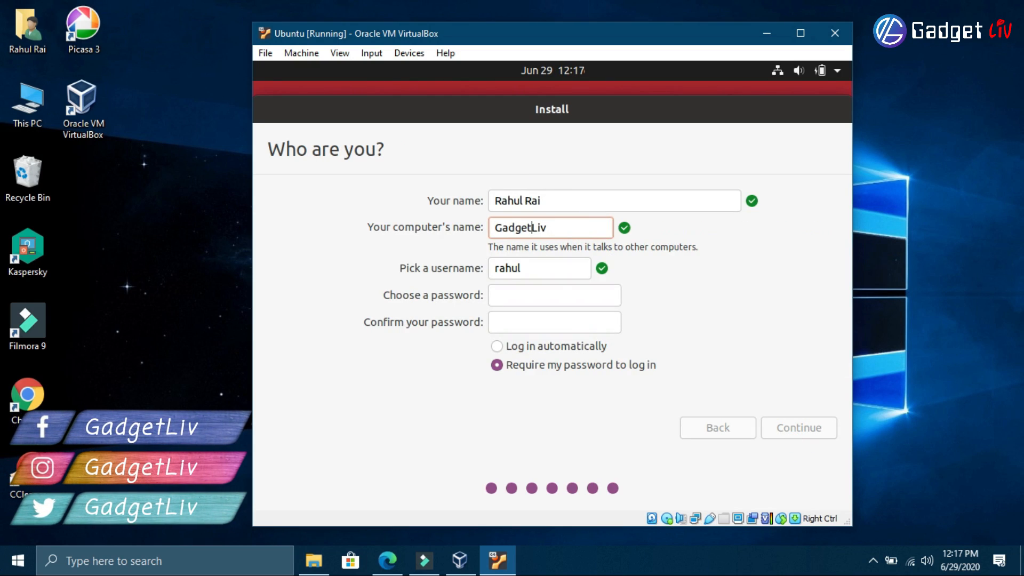
Step: Re-enter the account's username in lowercase letters
click(548, 270)
key(BackSpace)
key(BackSpace)
key(BackSpace)
key(BackSpace)
key(BackSpace)
text(Rahul)
key(BackSpace)
key(BackSpace)
key(BackSpace)
key(BackSpace)
key(BackSpace)
text(rahul)
Step: Enter and confirm the account password, keeping password login required, and continue the installation
click(532, 297)
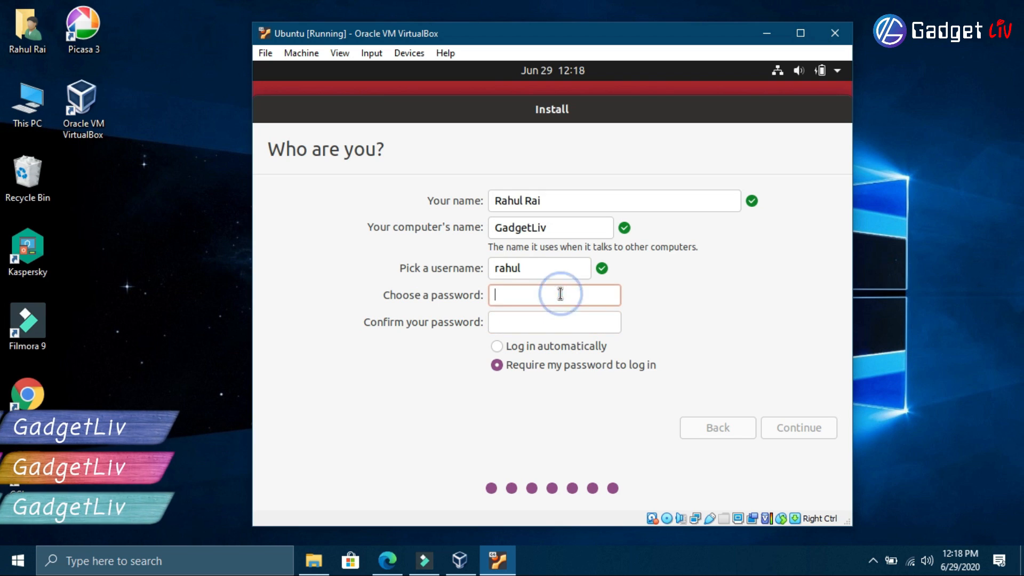
text(*********)
key(Tab)
text(*********)
click(804, 428)
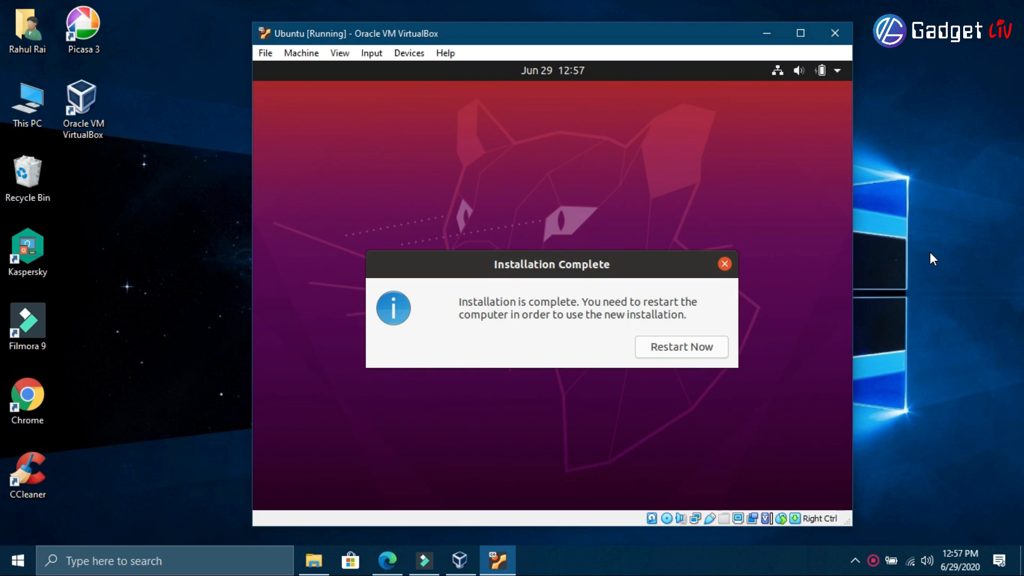
Step: Restart after the installation without the installation medium, and start the Ubuntu virtual machine again from the manager
click(671, 347)
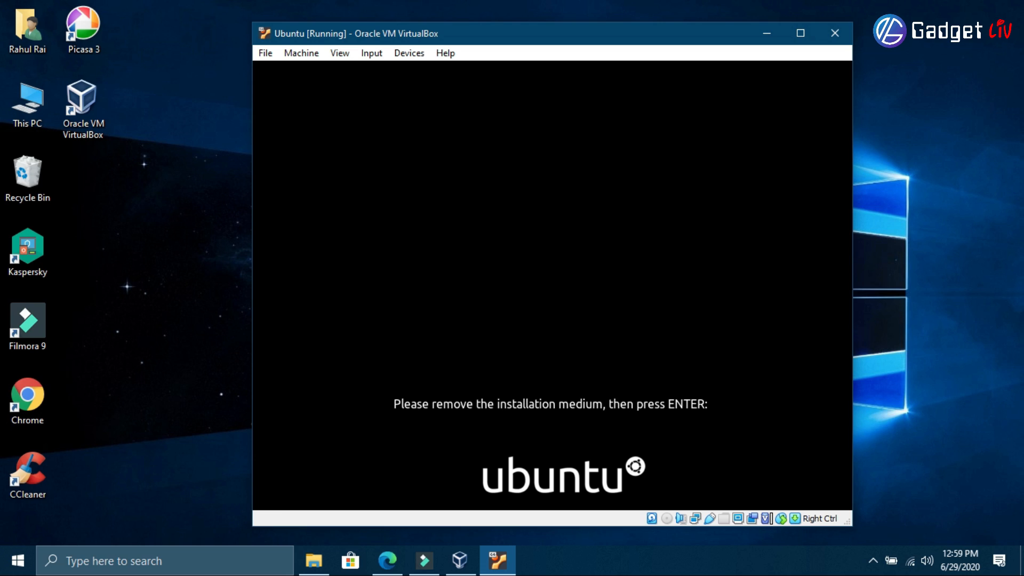
key(Return)
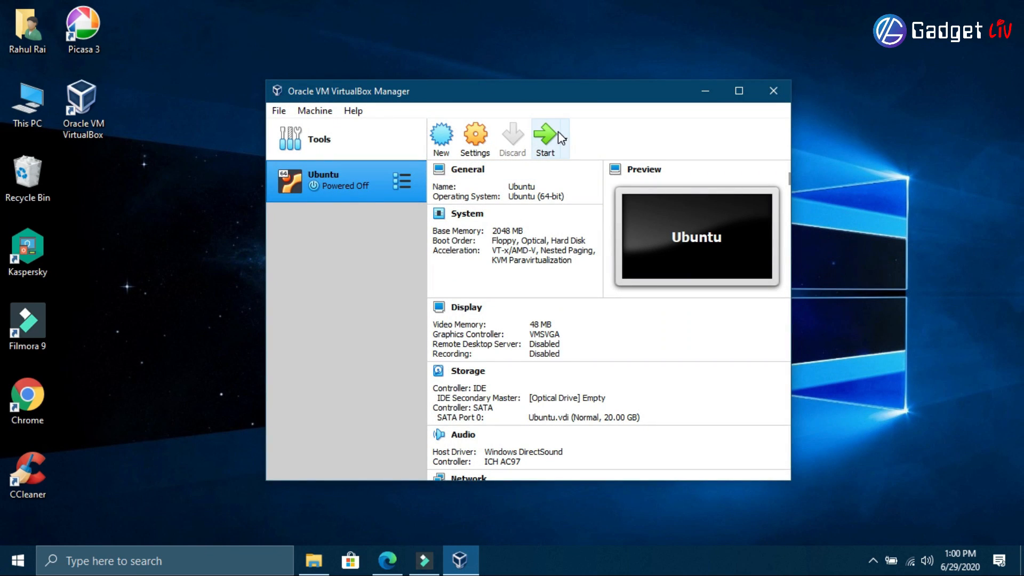
click(544, 137)
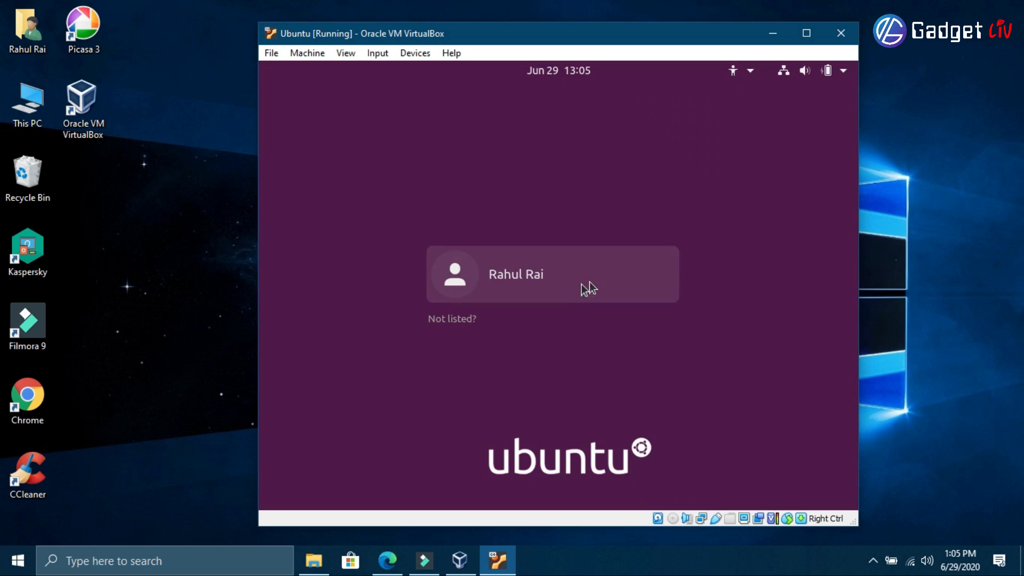
Step: Log in to the installed Ubuntu system by choosing the user account and entering the account password
click(542, 278)
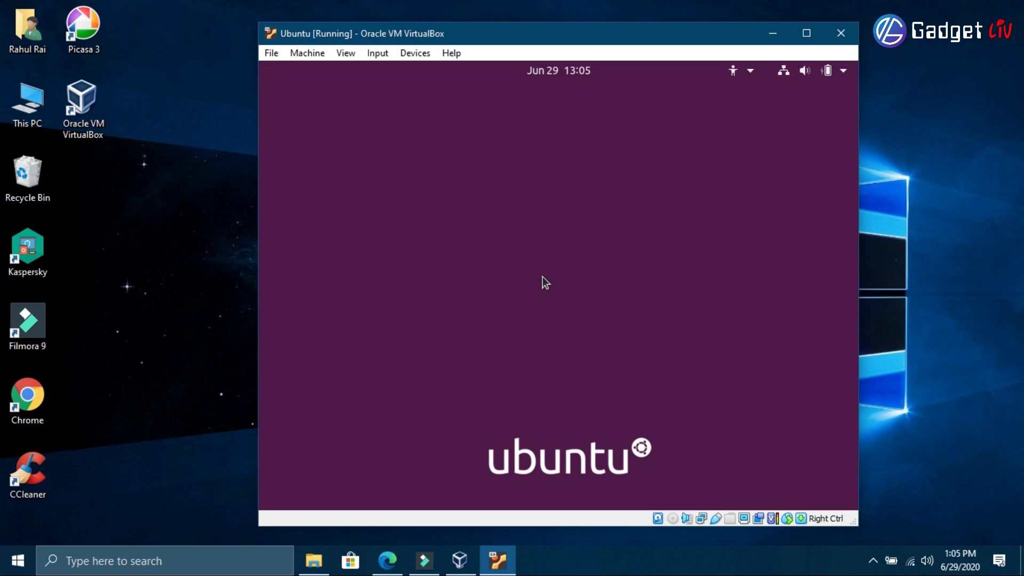
text(•••••••)
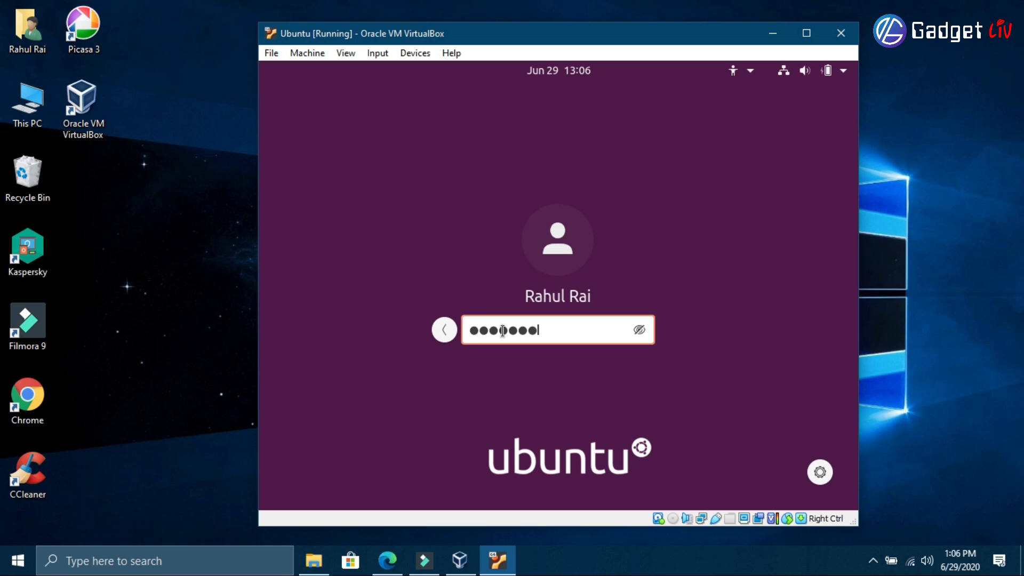
text(••)
key(Return)
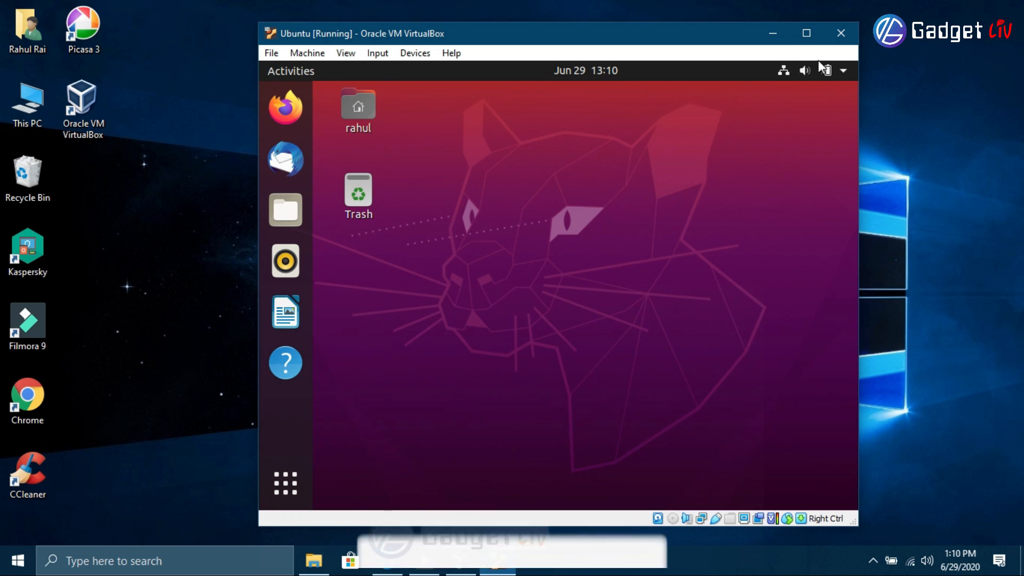
Step: Maximize the virtual machine window to check how the guest display fits, and restore the window's size
click(807, 34)
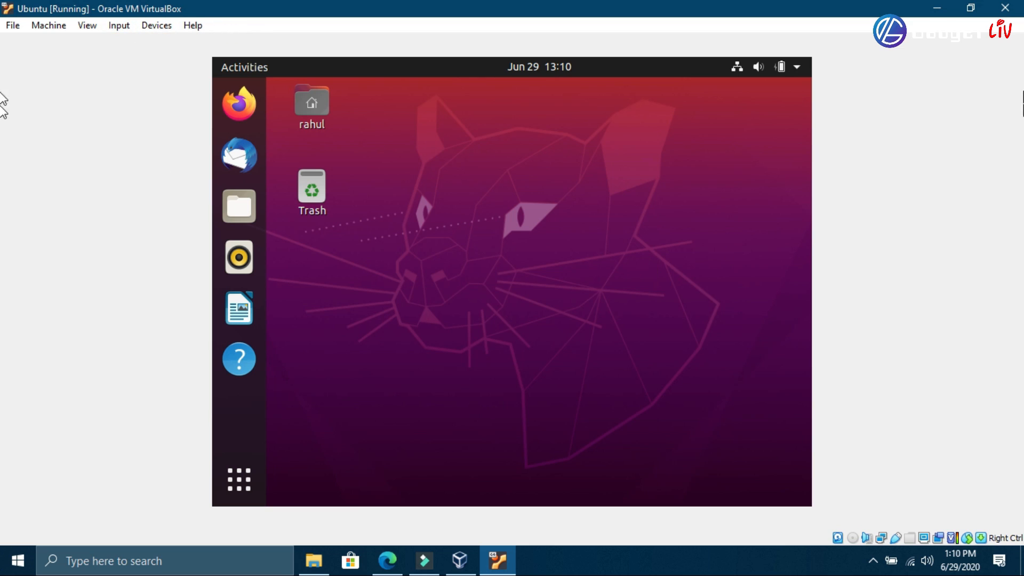
click(971, 9)
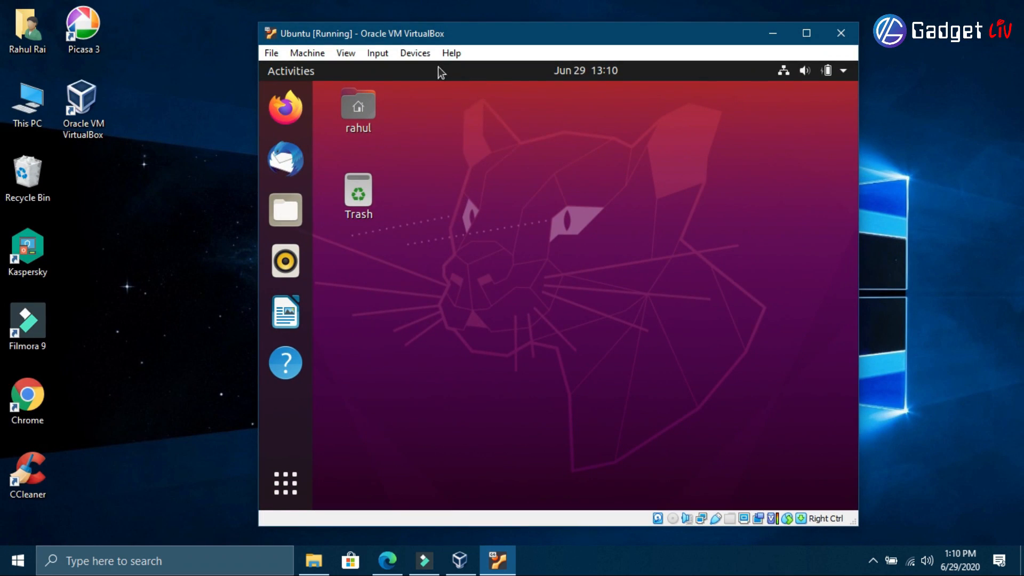
Step: Insert the Guest Additions CD image, run its installer, and authenticate with the account password
click(415, 53)
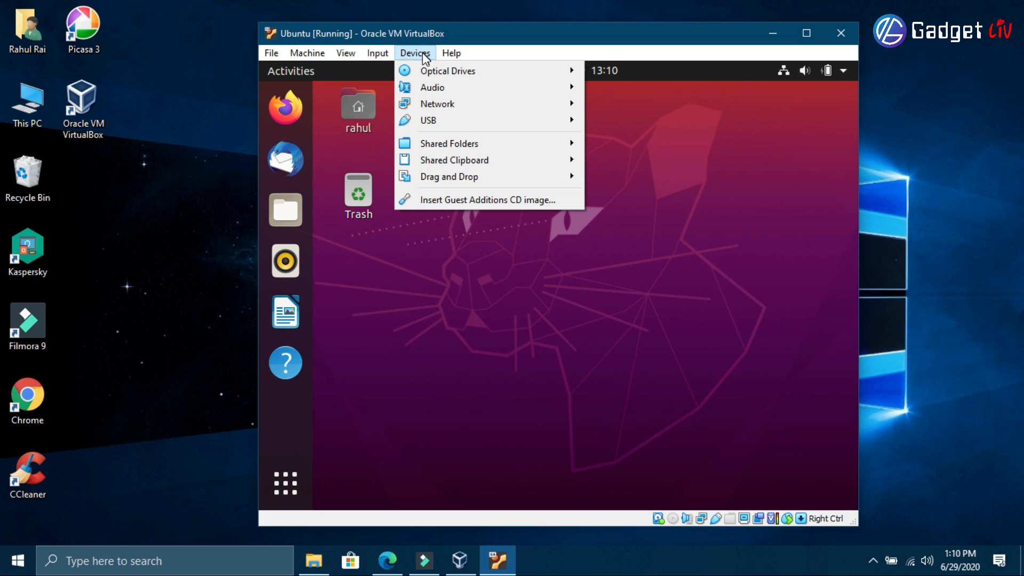
click(484, 200)
click(664, 332)
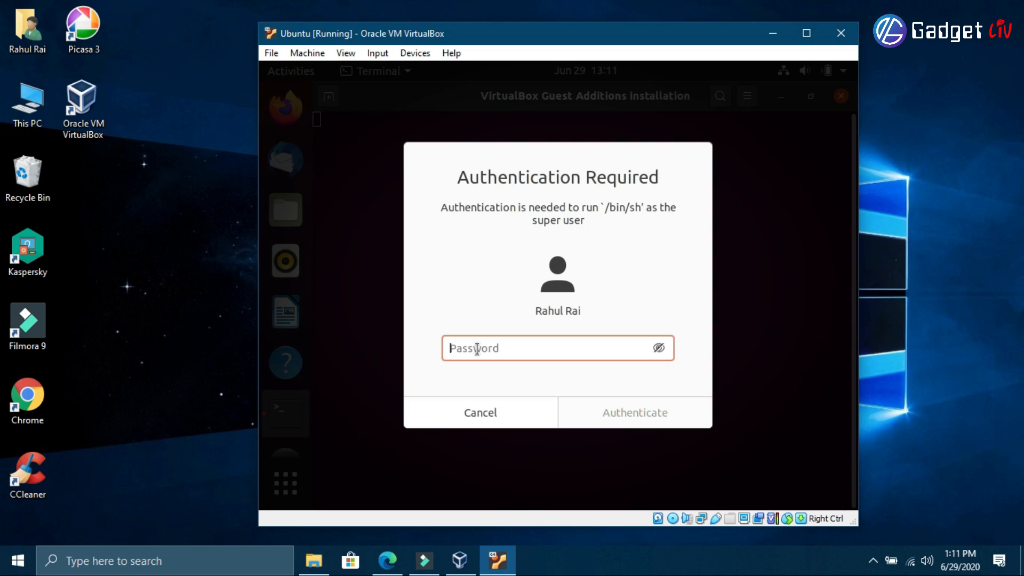
click(630, 415)
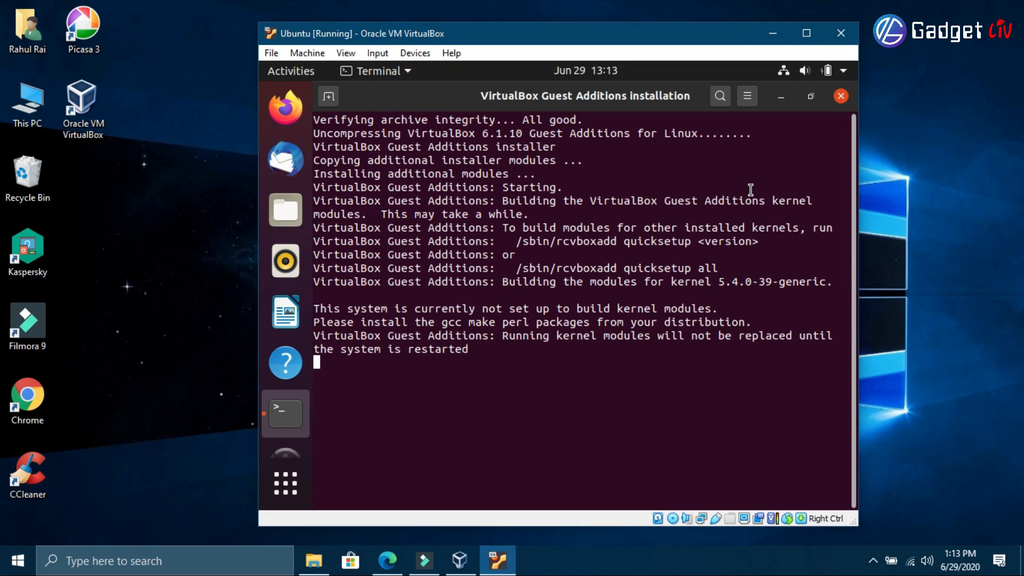
Step: Restart the Ubuntu guest system after the Guest Additions installation
click(813, 70)
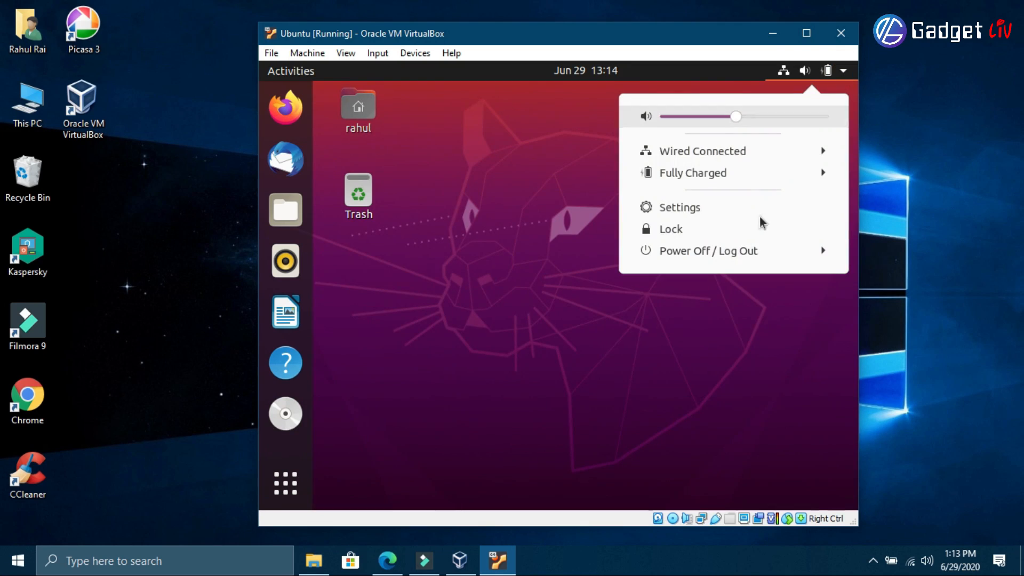
click(693, 326)
click(556, 340)
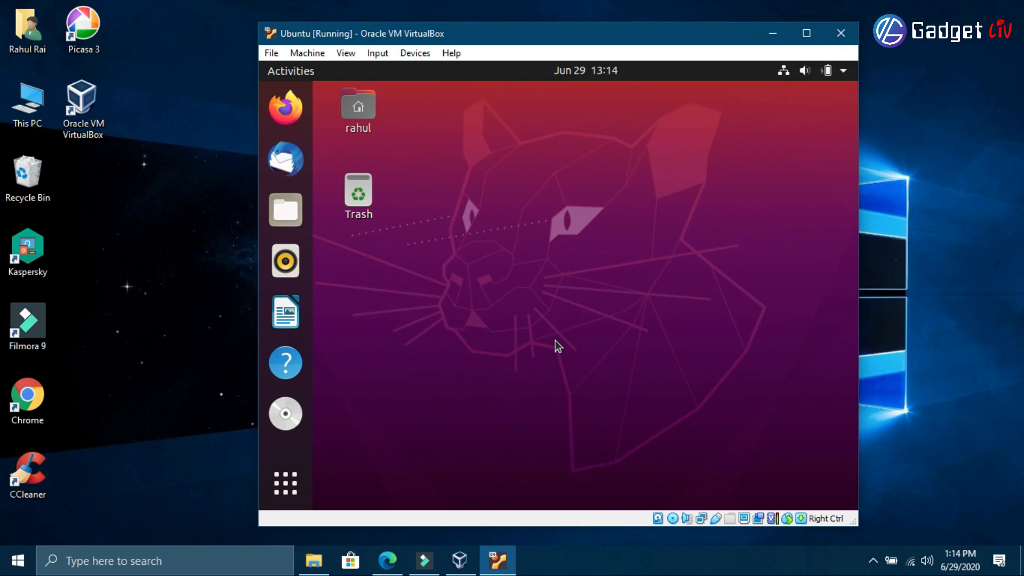
Step: Maximize the virtual machine window and switch it to Full-screen Mode, confirming the change
click(806, 33)
click(87, 25)
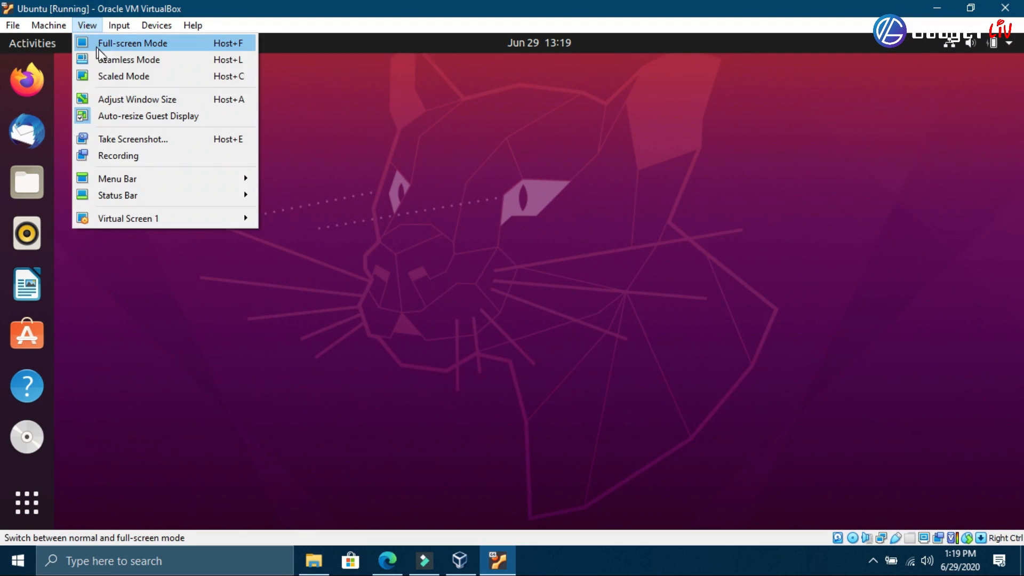
click(107, 41)
click(482, 337)
Step: Open Ubuntu's applications overview and show all installed applications
click(31, 548)
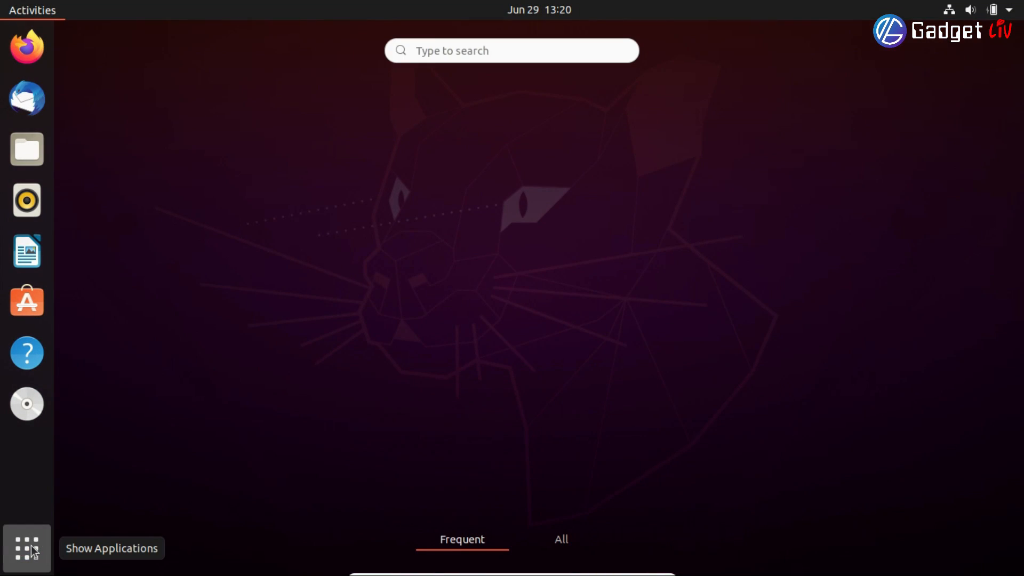
click(573, 541)
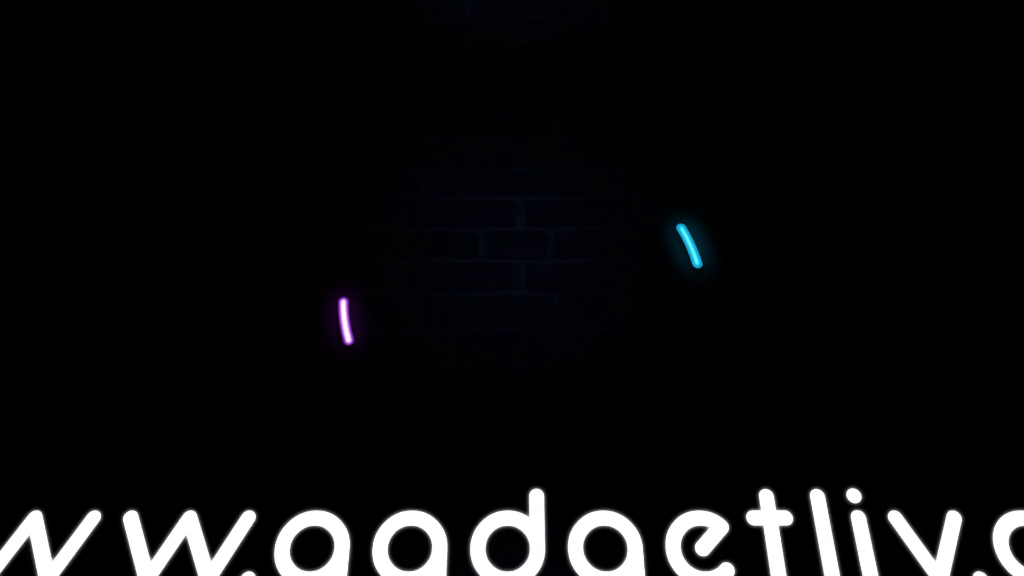